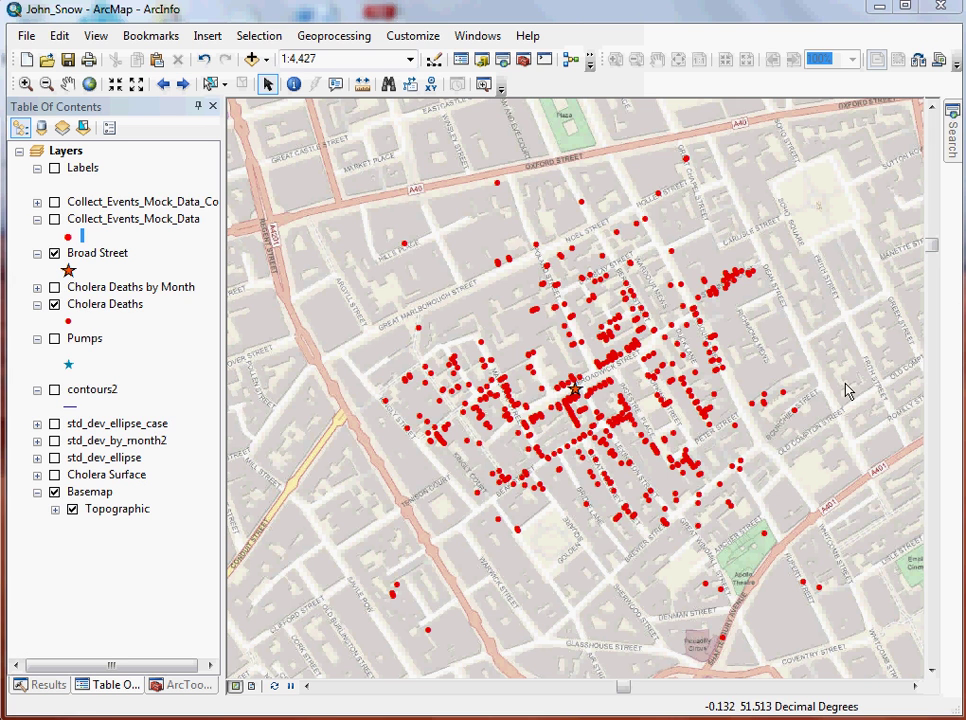
# - Show ArcToolbox and scroll to Collect Events under Spatial Statistics Tools > Utilities
pyautogui.click(181, 686)
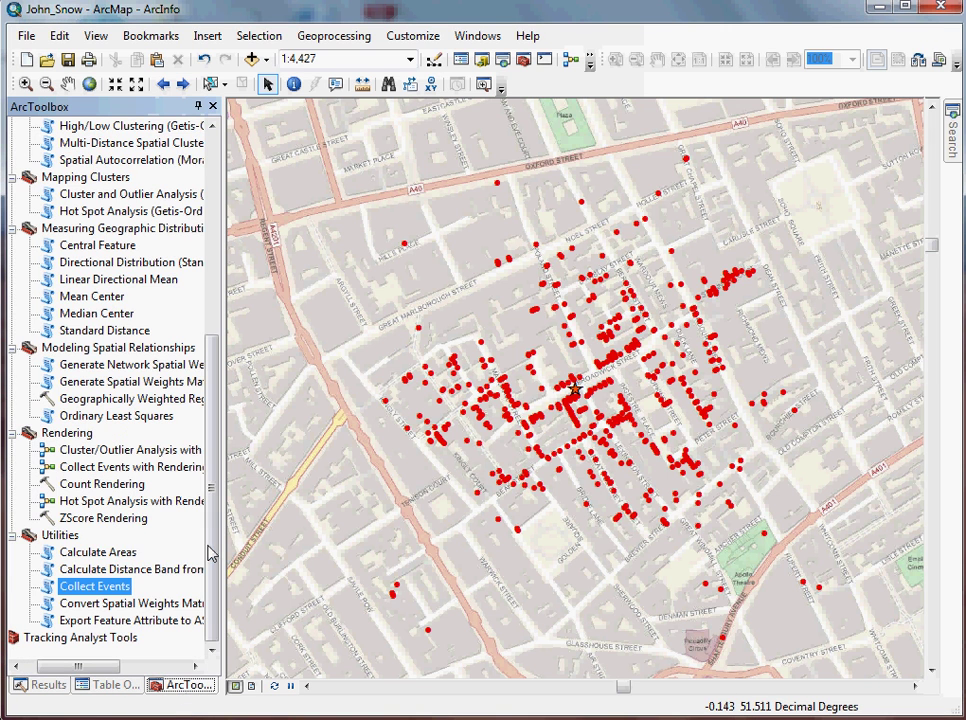
pyautogui.moveTo(211, 545)
pyautogui.mouseDown()
pyautogui.moveTo(211, 462)
pyautogui.moveTo(218, 565)
pyautogui.mouseUp()
pyautogui.doubleClick(103, 590)
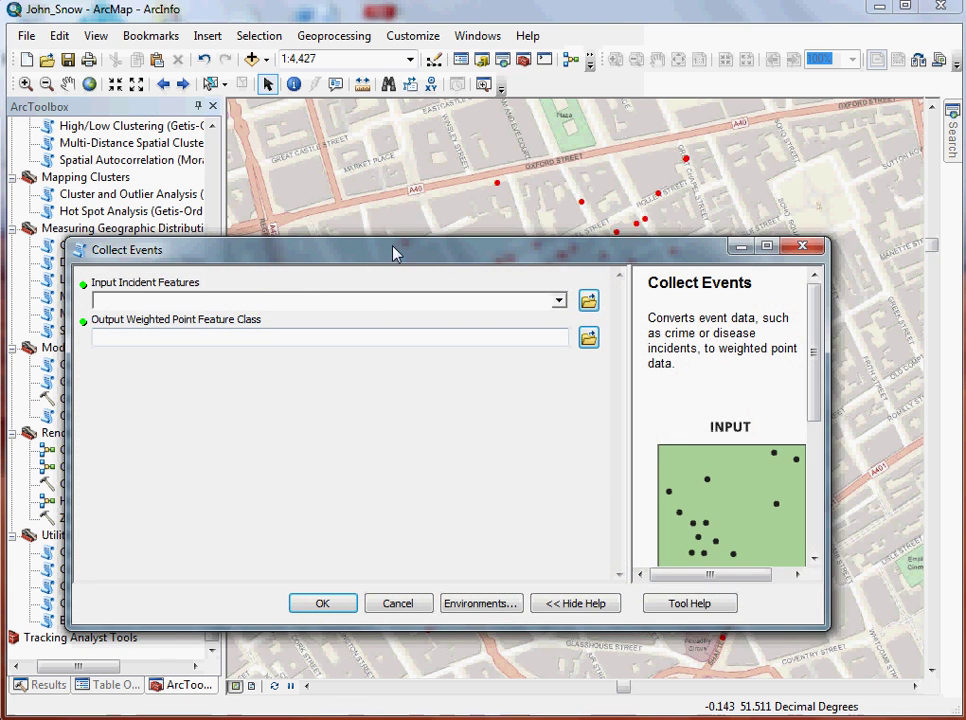
pyautogui.moveTo(395, 252); pyautogui.dragTo(369, 163)
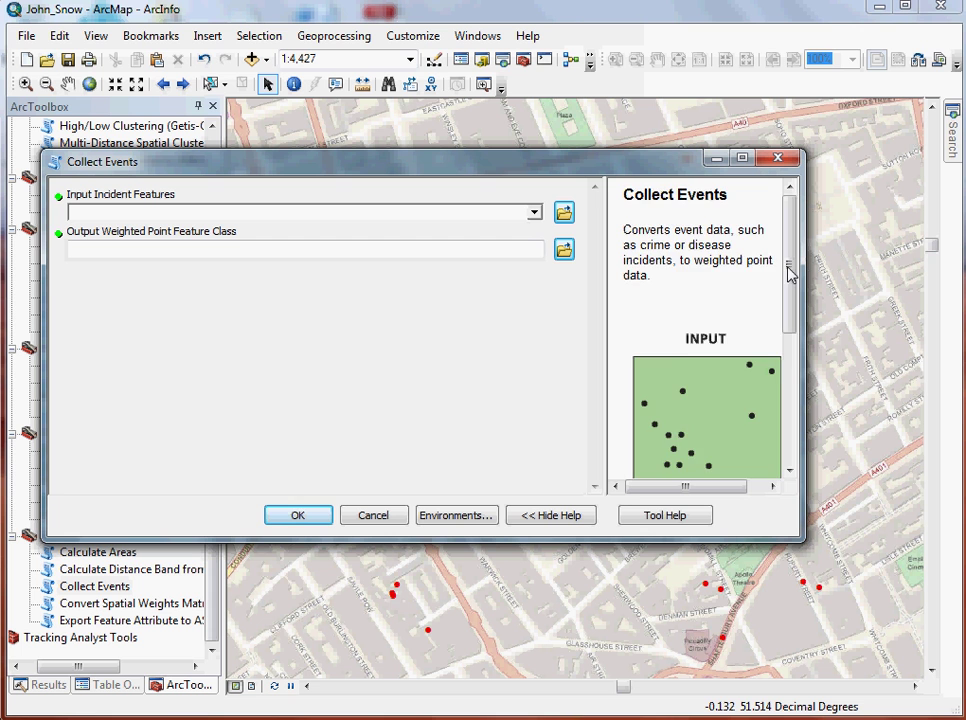
pyautogui.moveTo(789, 268)
pyautogui.mouseDown()
pyautogui.moveTo(791, 317)
pyautogui.moveTo(791, 254)
pyautogui.mouseUp()
pyautogui.moveTo(596, 171); pyautogui.dragTo(657, 202)
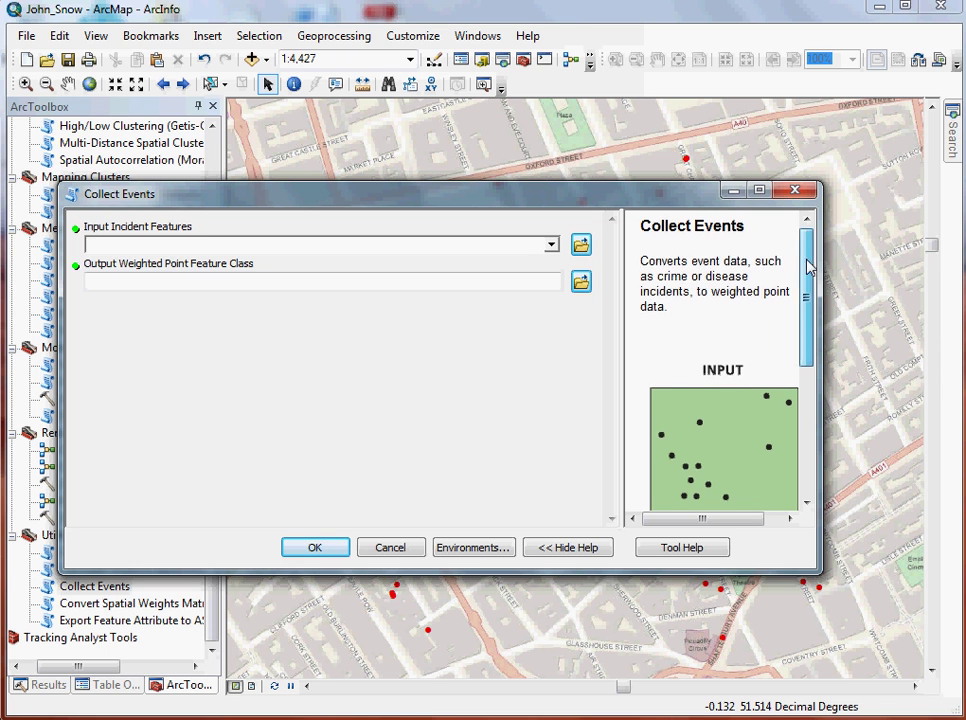
pyautogui.moveTo(808, 266); pyautogui.dragTo(806, 396)
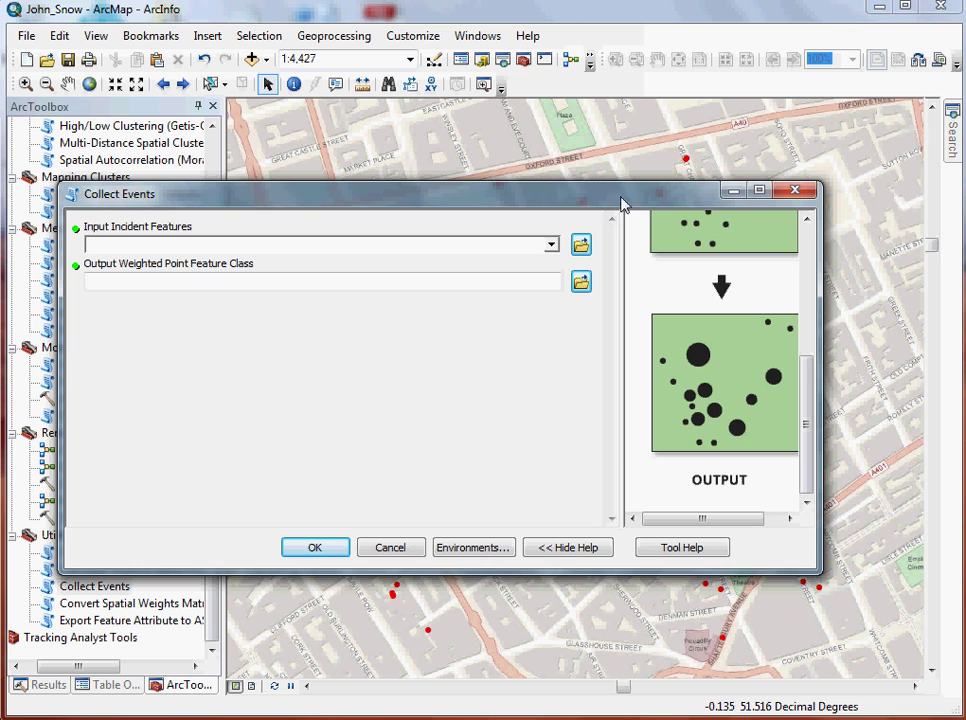
pyautogui.moveTo(606, 198); pyautogui.dragTo(818, 563)
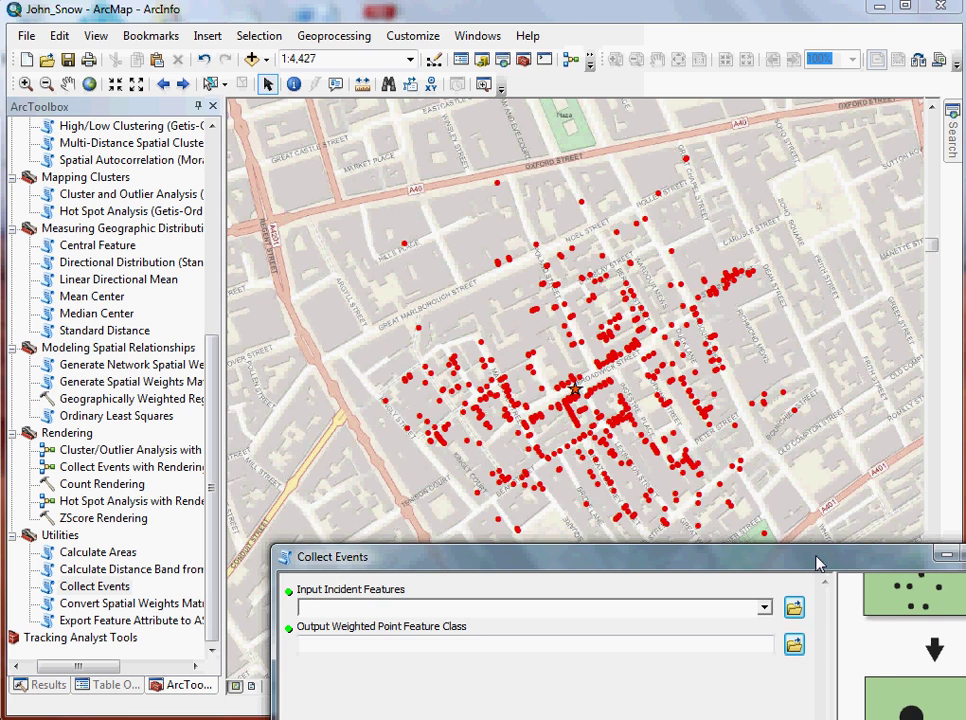
pyautogui.moveTo(817, 565); pyautogui.dragTo(773, 218)
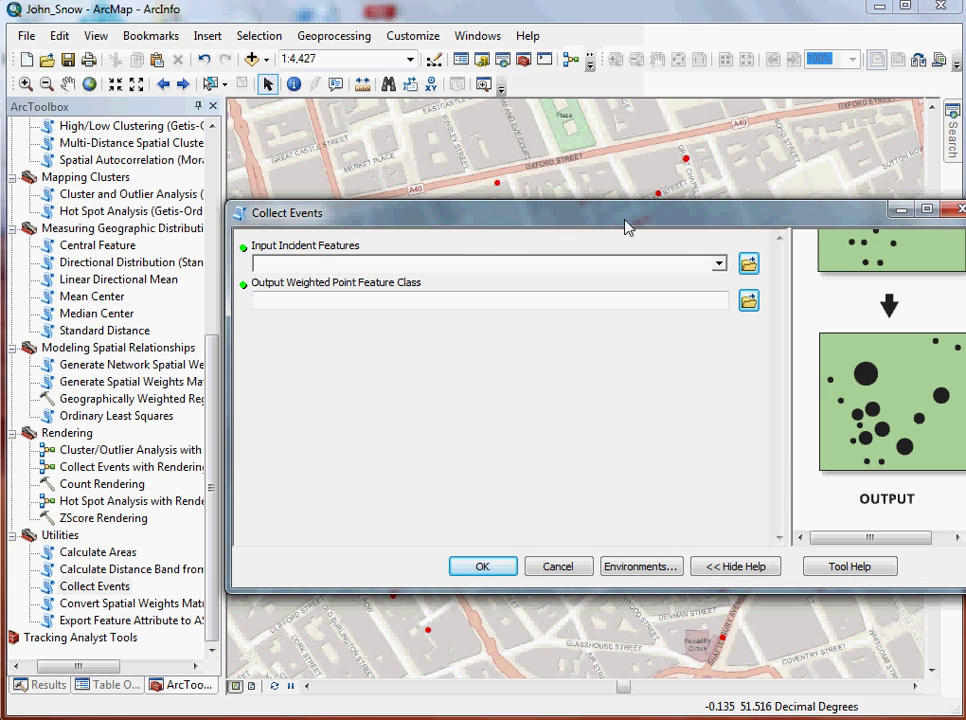
pyautogui.click(420, 261)
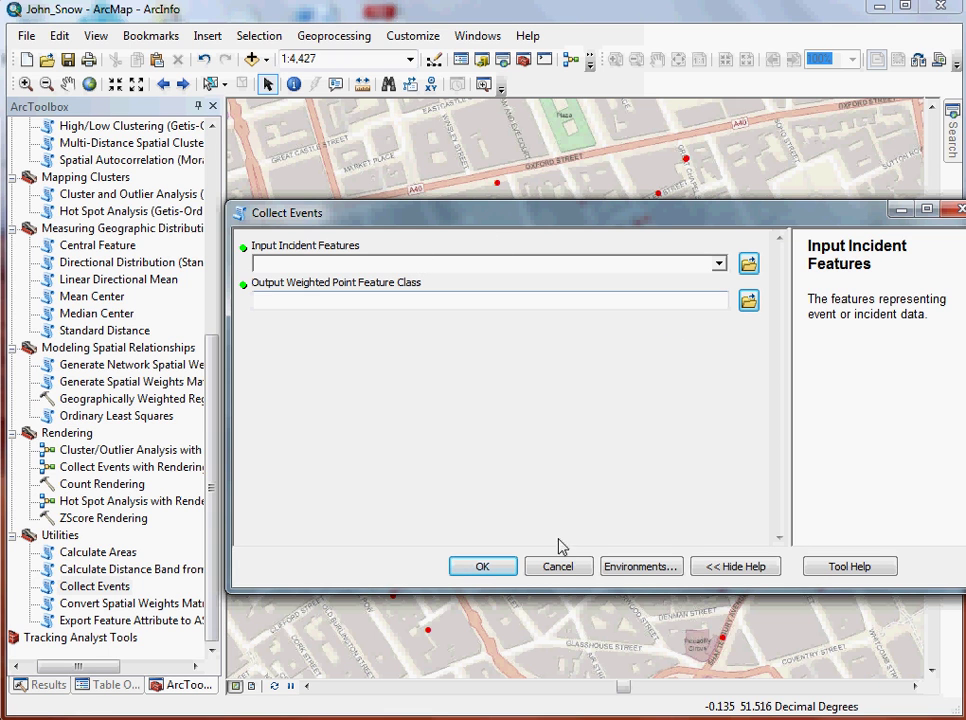
pyautogui.click(399, 301)
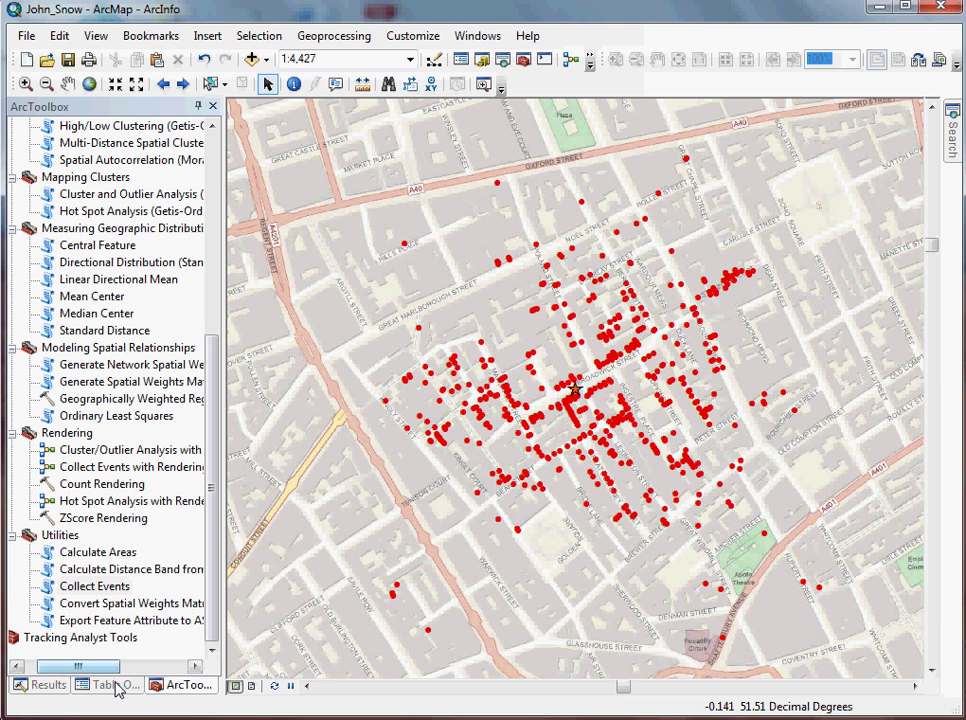
# - Hide Cholera Deaths, show Collect_Events_Mock_Data, and zoom the map to that layer
pyautogui.click(113, 685)
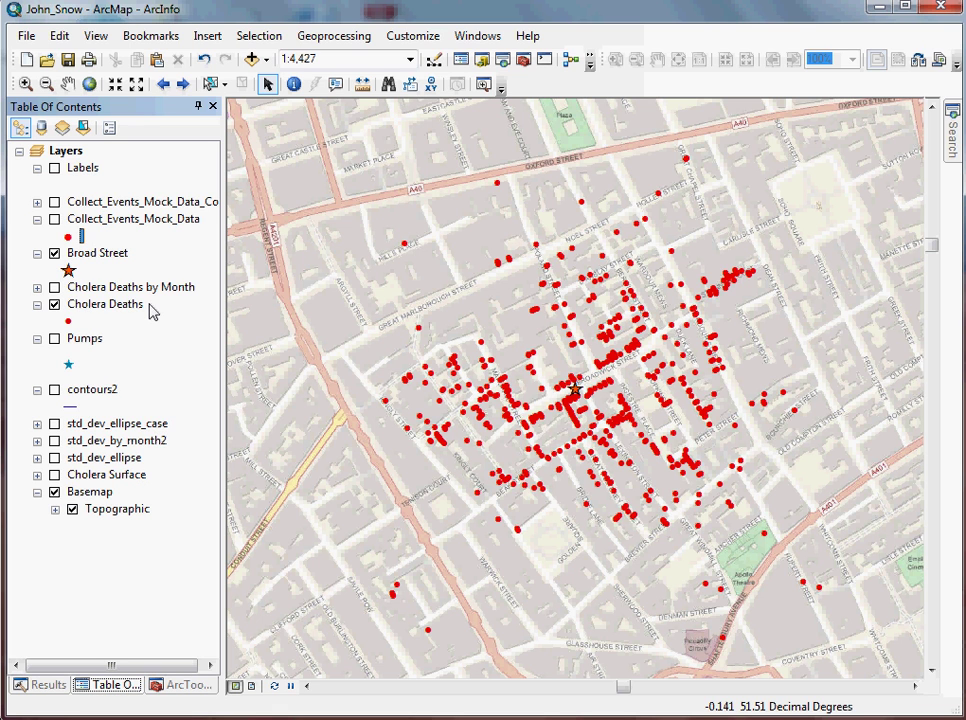
pyautogui.click(54, 304)
pyautogui.click(54, 219)
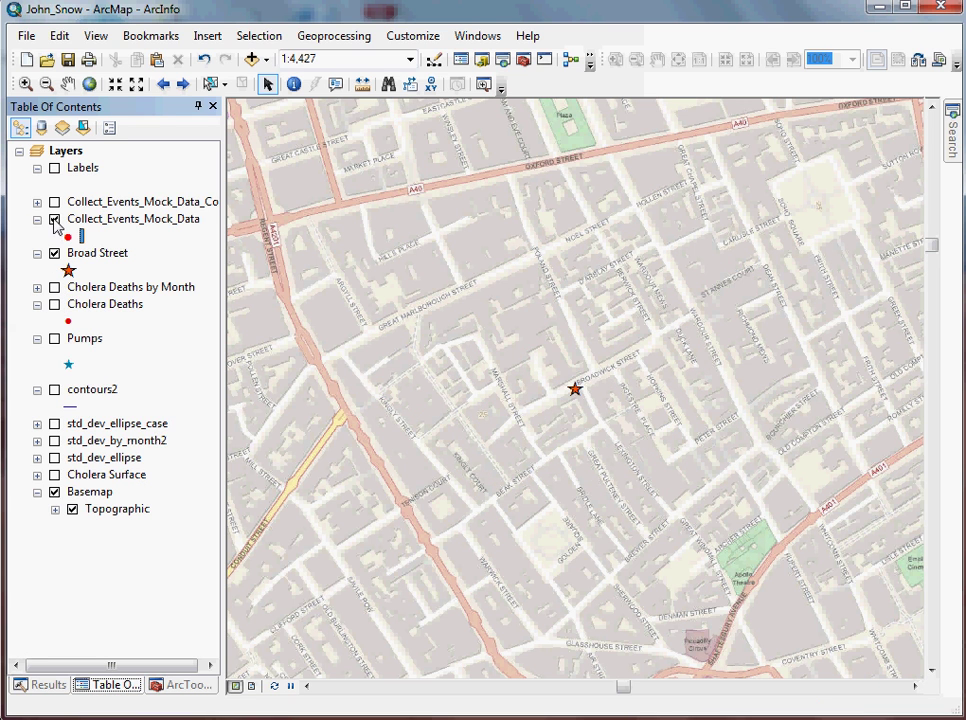
pyautogui.rightClick(101, 221)
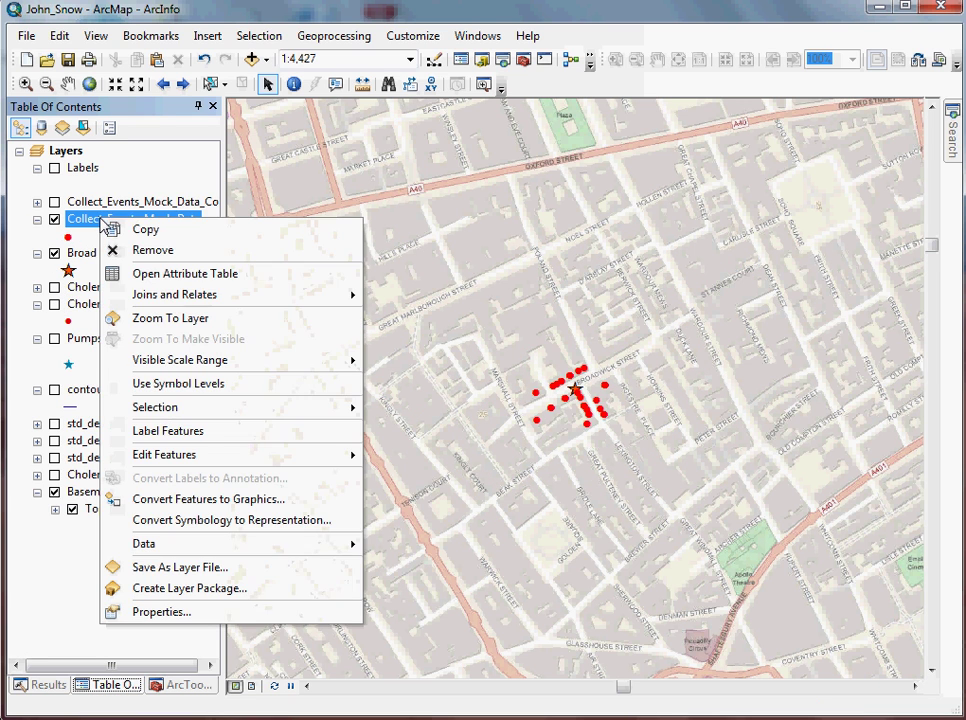
pyautogui.click(160, 318)
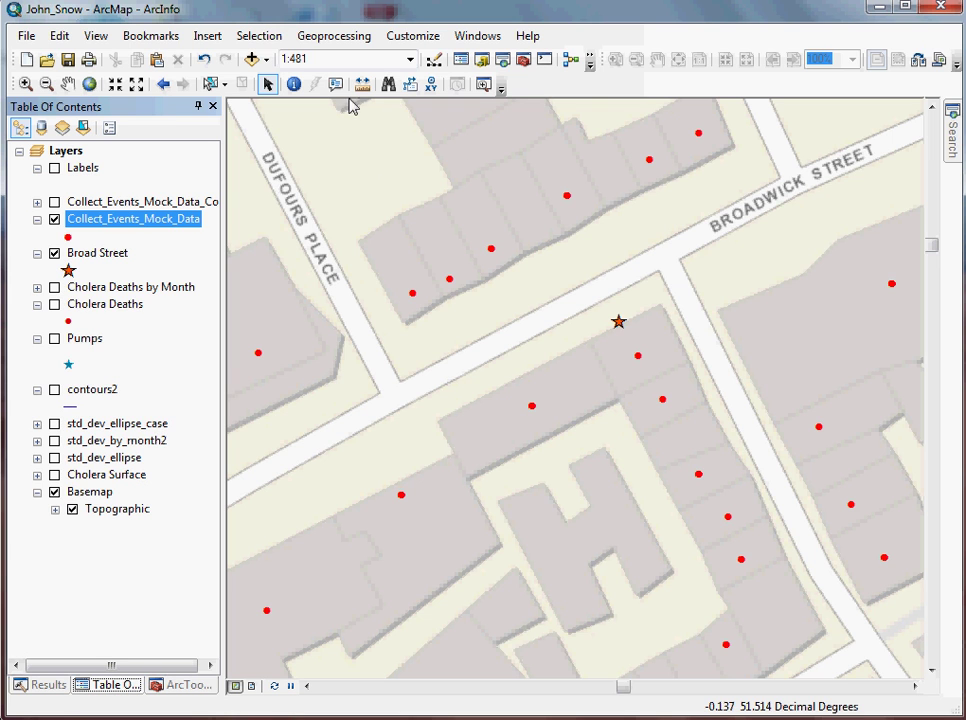
# - Identify the rightmost red point and review its attributes
pyautogui.click(294, 85)
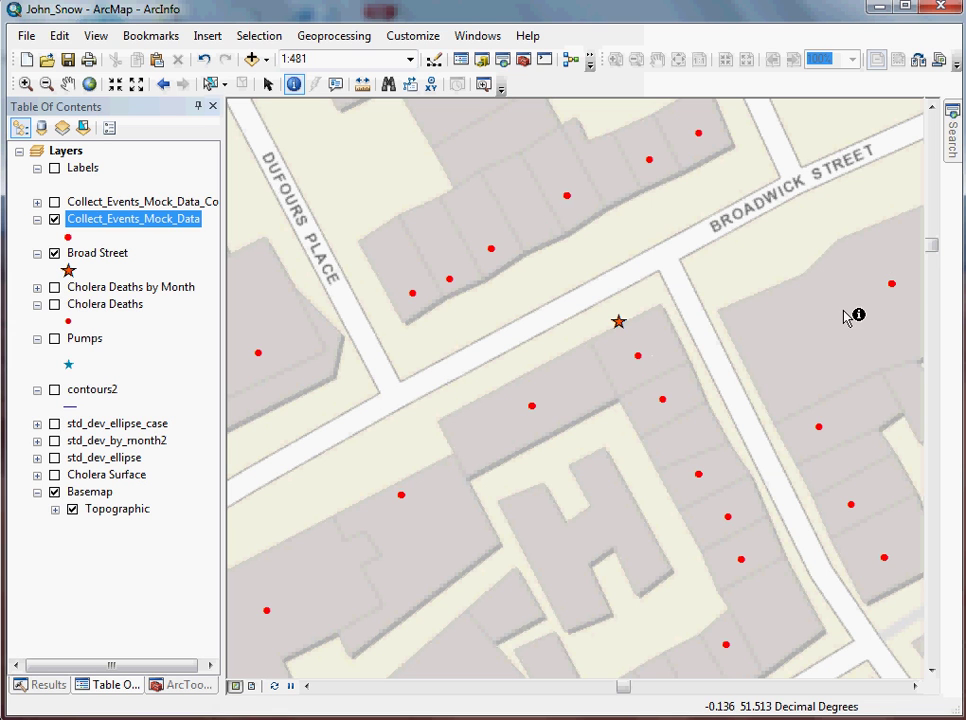
pyautogui.click(892, 287)
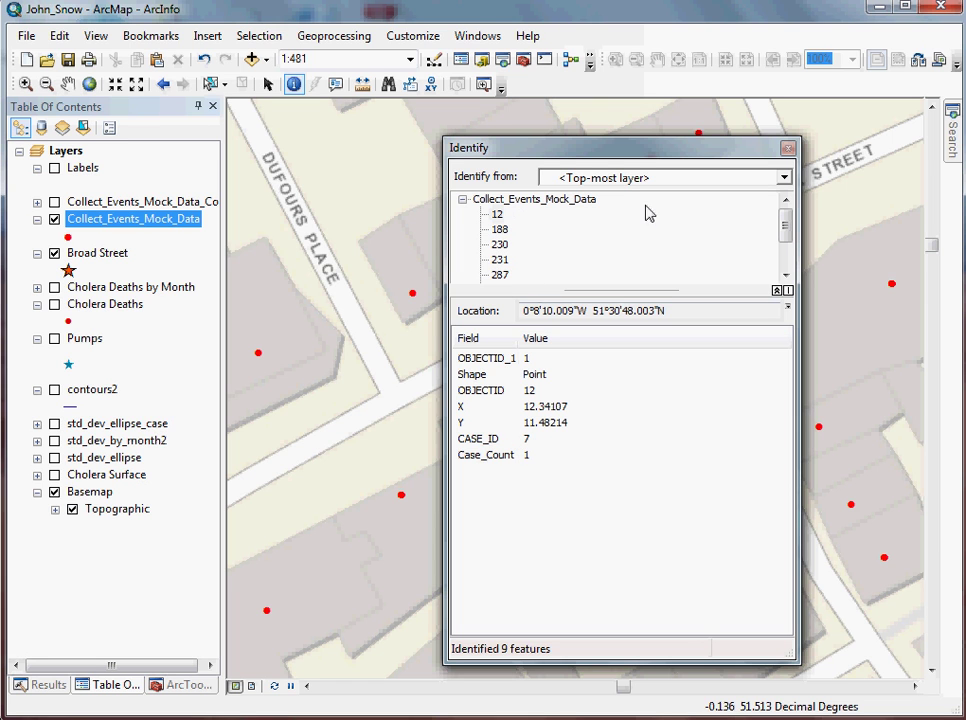
pyautogui.click(788, 149)
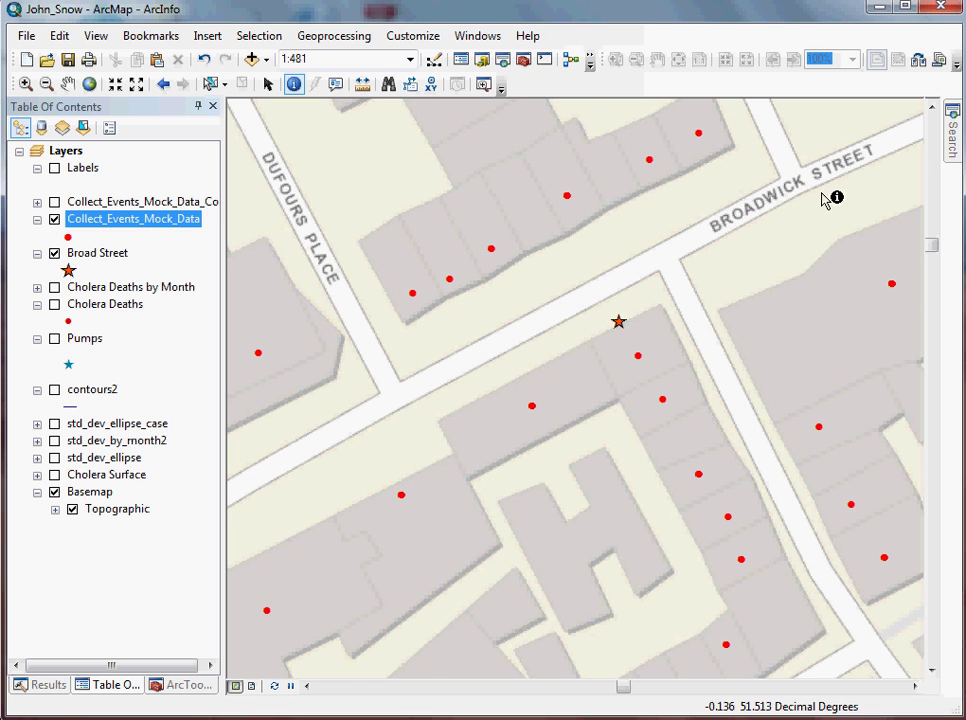
# - Browse the stacked features 542, 386, 289, 287 and 231 at that point, then return to ArcToolbox
pyautogui.click(892, 286)
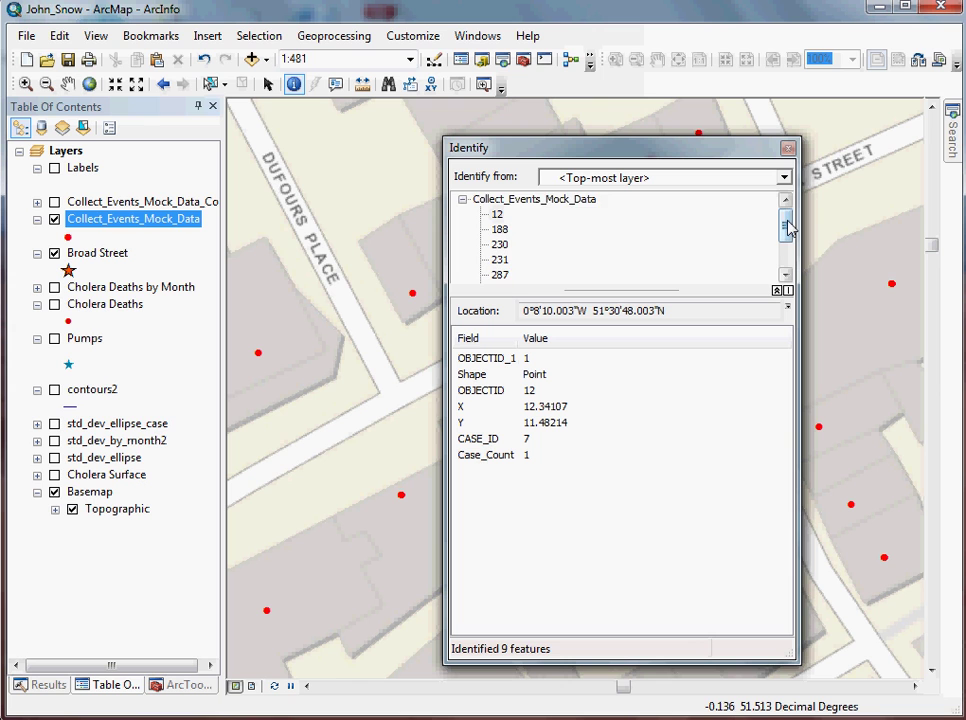
pyautogui.moveTo(787, 228); pyautogui.dragTo(793, 258)
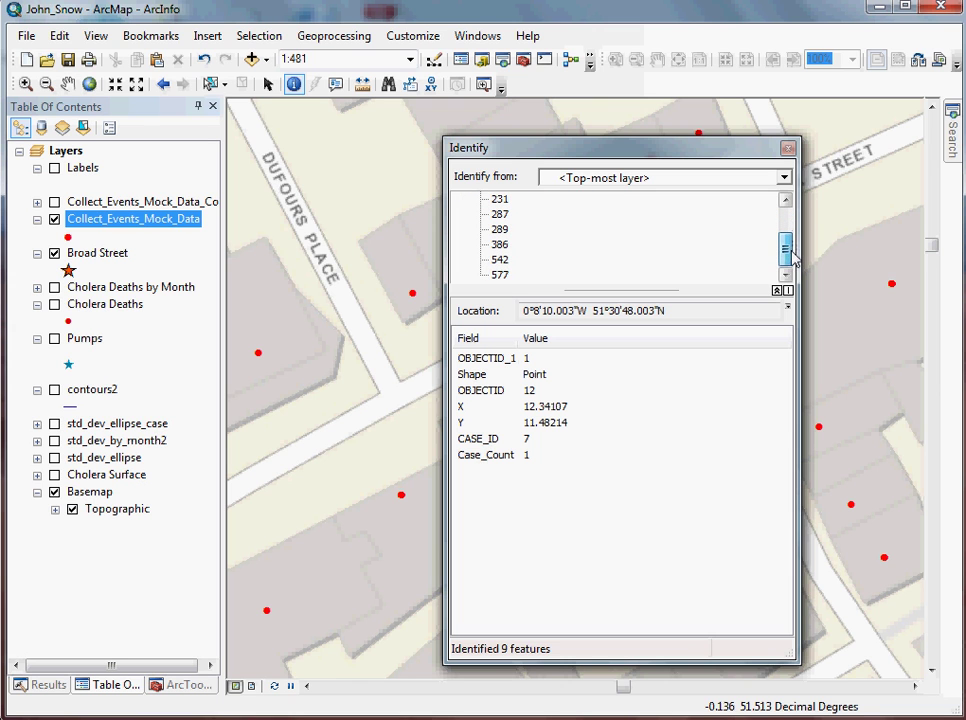
pyautogui.click(501, 260)
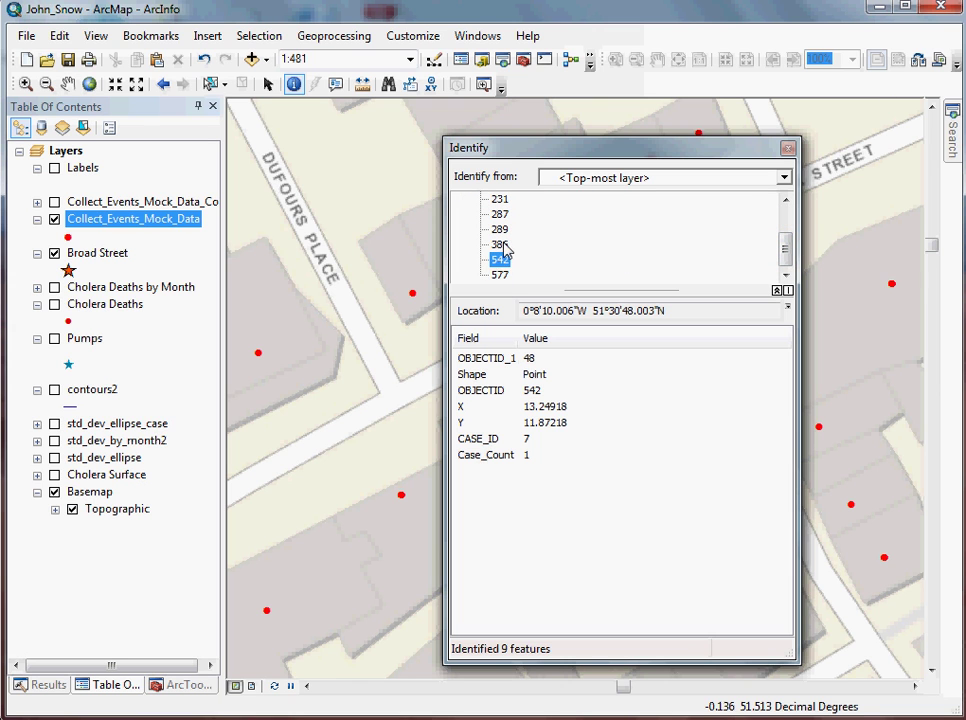
pyautogui.click(500, 244)
pyautogui.click(500, 229)
pyautogui.click(500, 214)
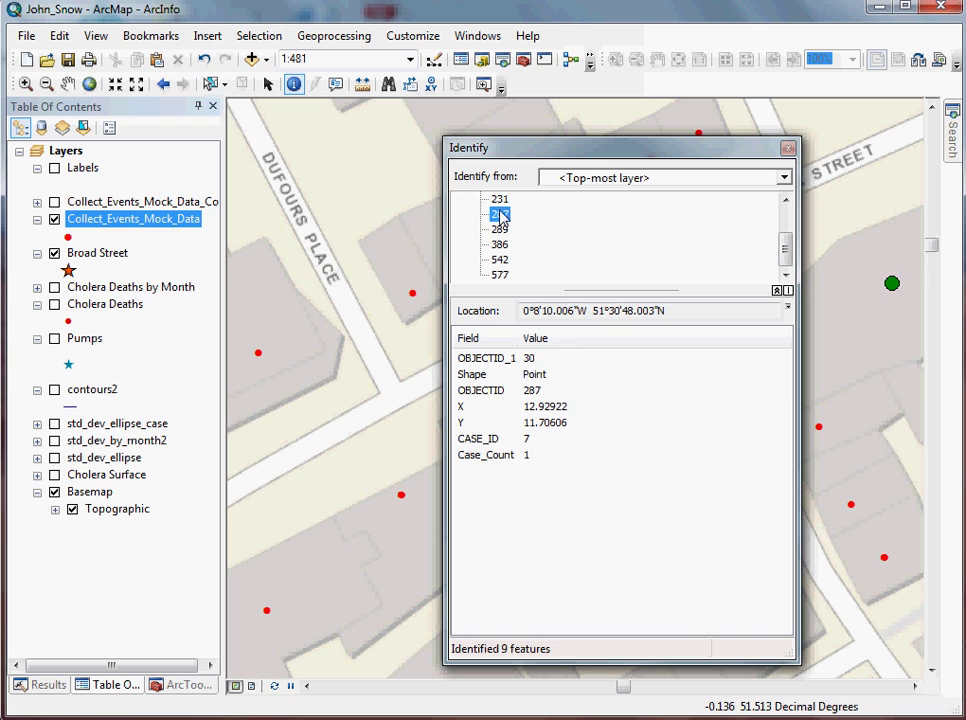
pyautogui.click(500, 199)
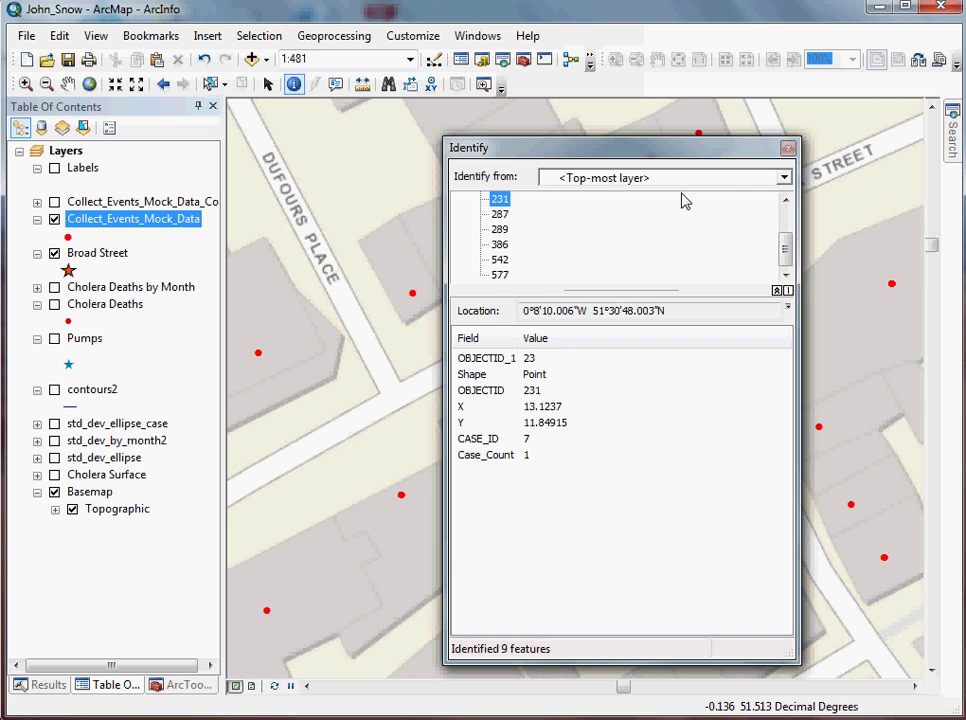
pyautogui.click(788, 148)
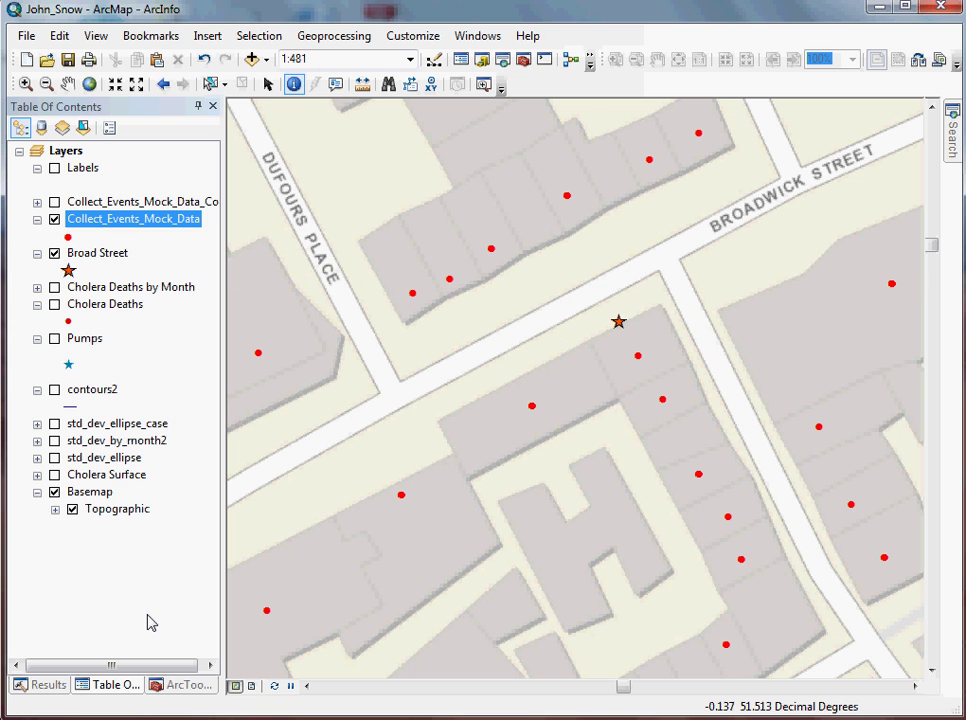
pyautogui.click(190, 688)
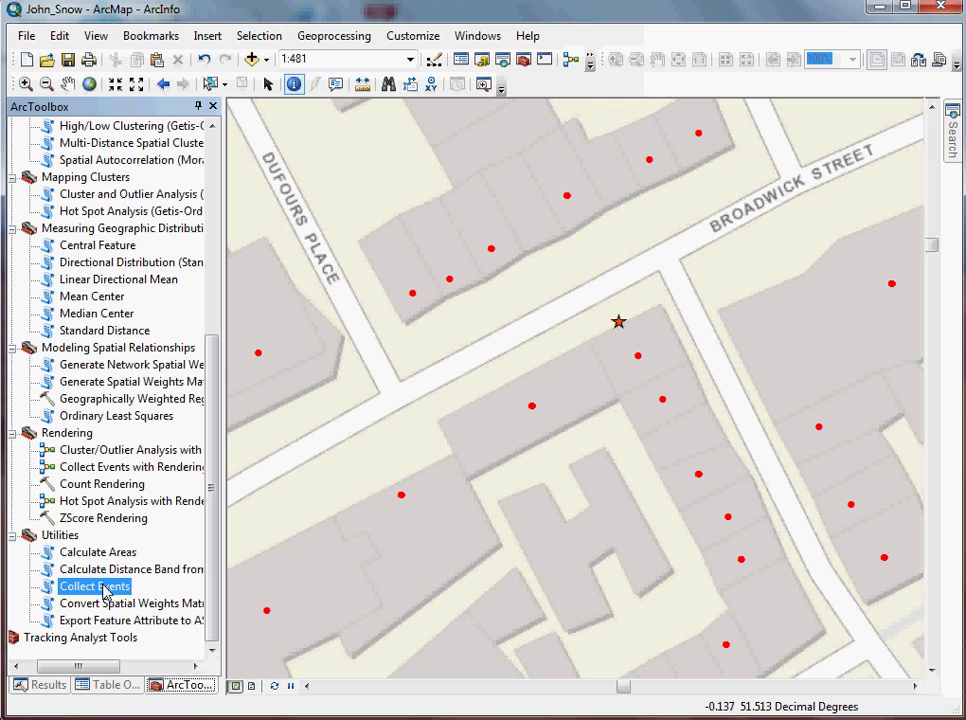
# - Run Collect Events with Collect_Events_Mock_Data as input and wtd_points as the output
pyautogui.moveTo(213, 565)
pyautogui.mouseDown()
pyautogui.moveTo(213, 408)
pyautogui.moveTo(213, 562)
pyautogui.mouseUp()
pyautogui.doubleClick(100, 590)
pyautogui.click(515, 264)
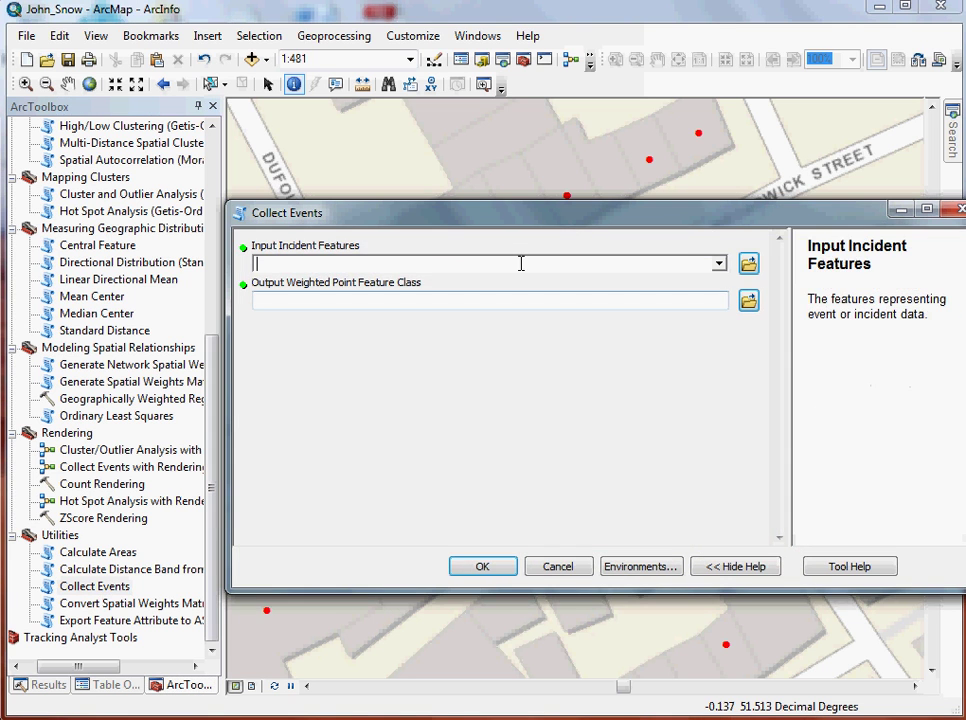
pyautogui.click(718, 263)
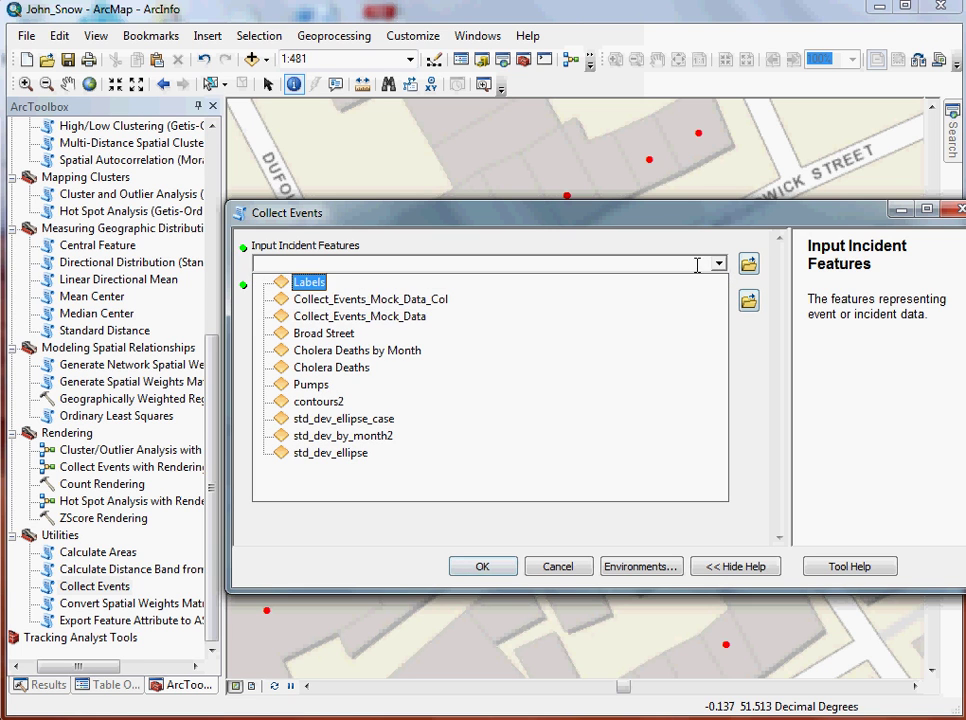
pyautogui.click(395, 316)
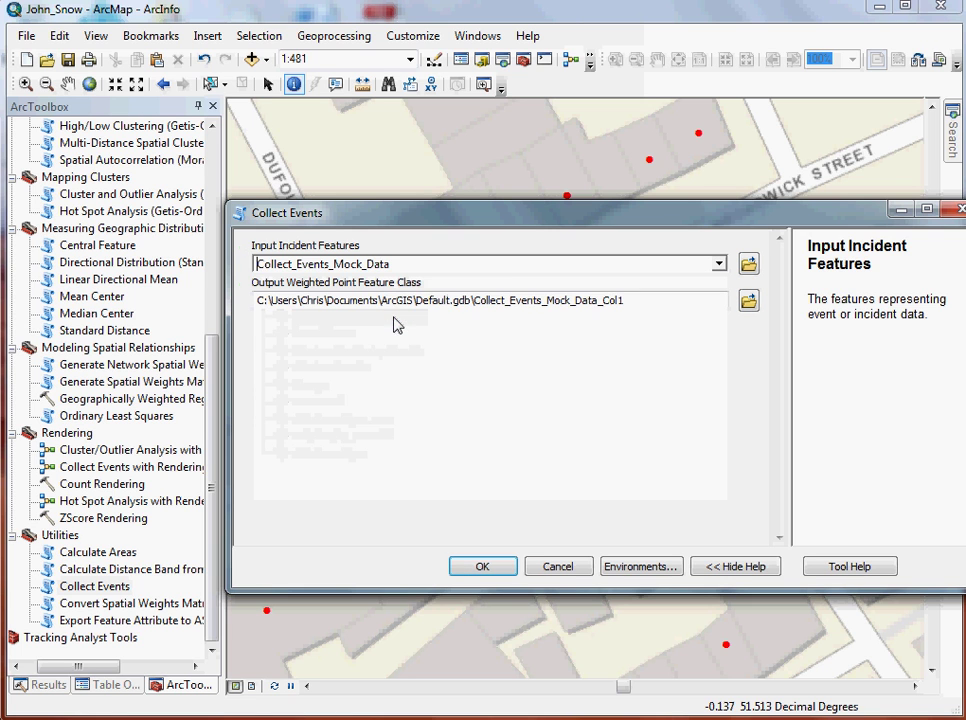
pyautogui.click(748, 301)
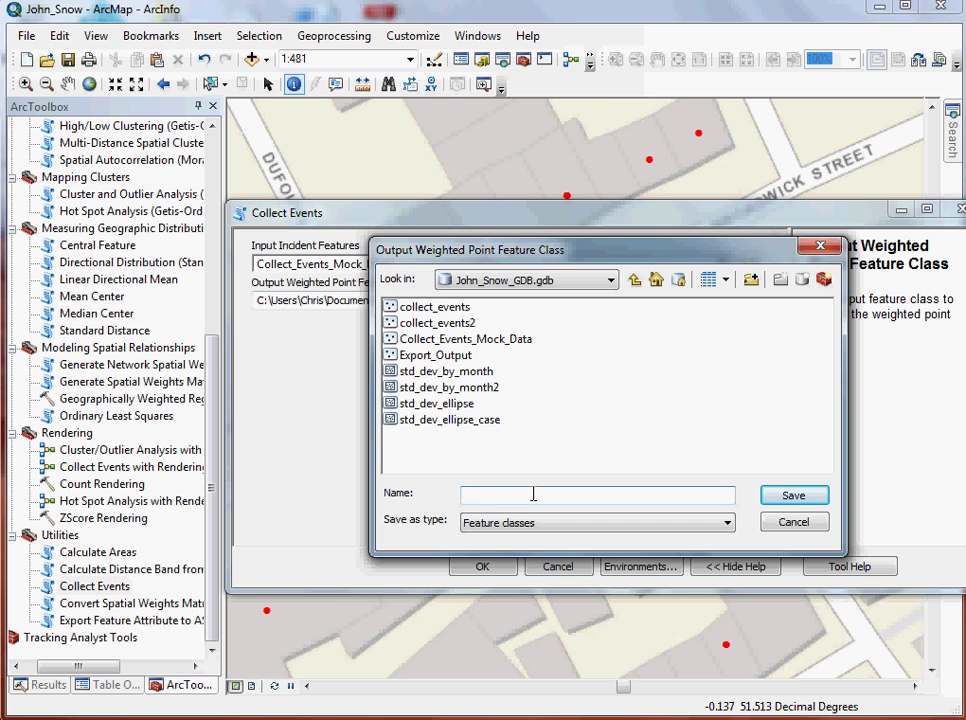
pyautogui.write('wtd')
pyautogui.write('points')
pyautogui.press('Return')
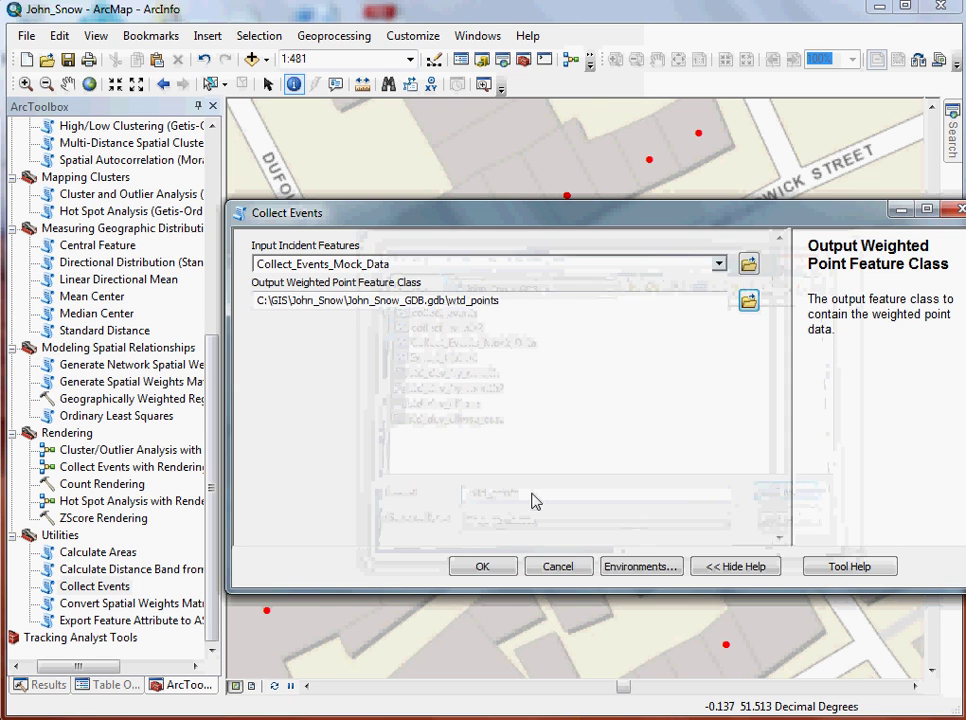
pyautogui.click(490, 567)
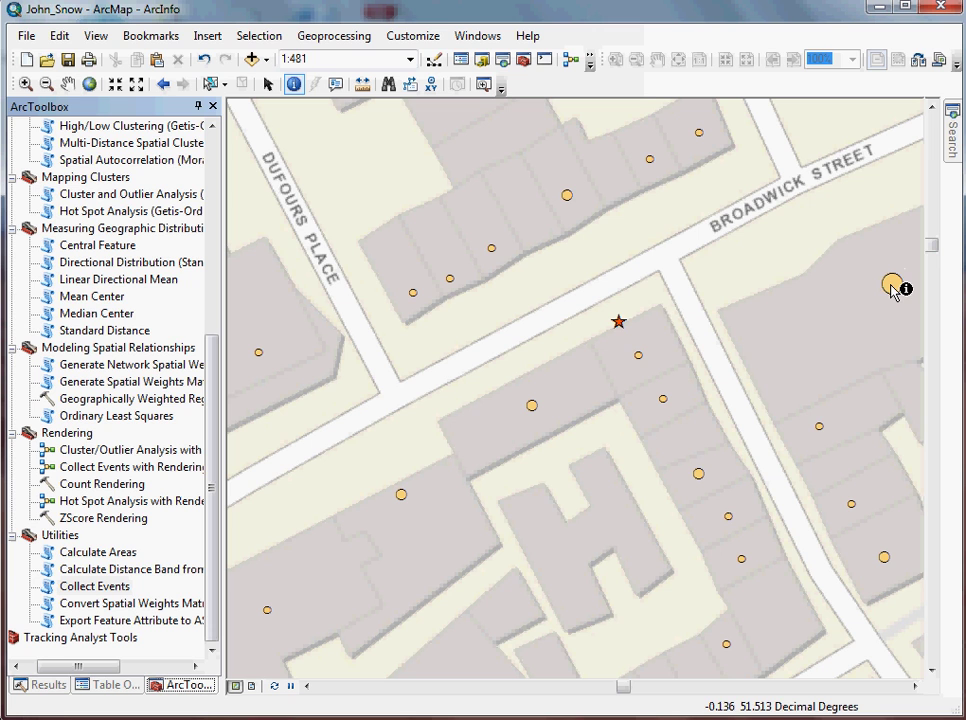
# - Open Layer Properties for wtd_points from the Table Of Contents
pyautogui.click(112, 685)
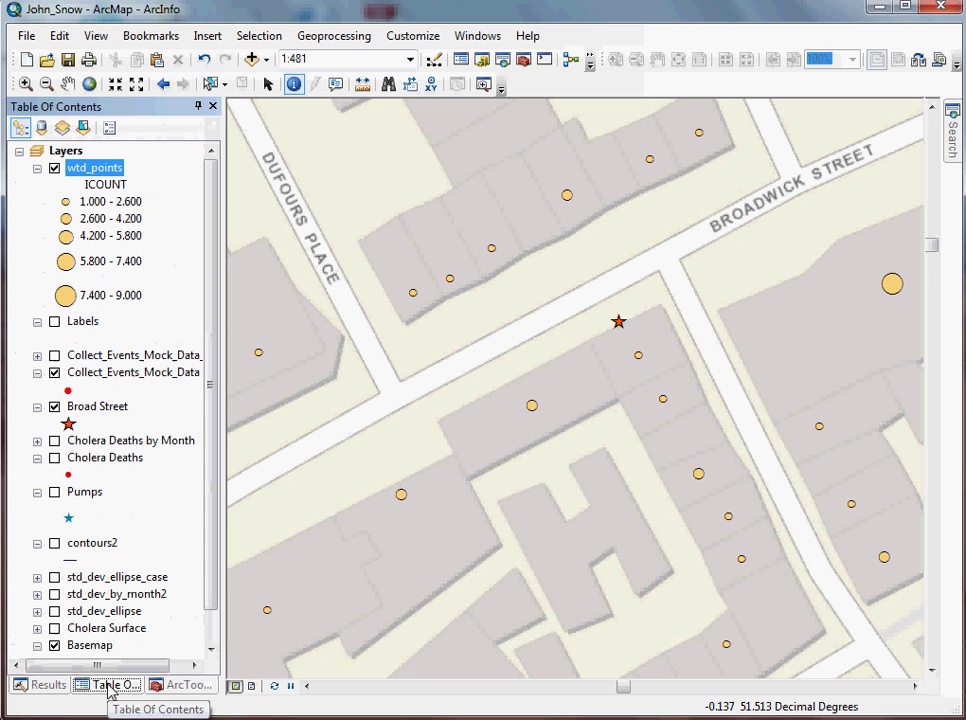
pyautogui.doubleClick(96, 168)
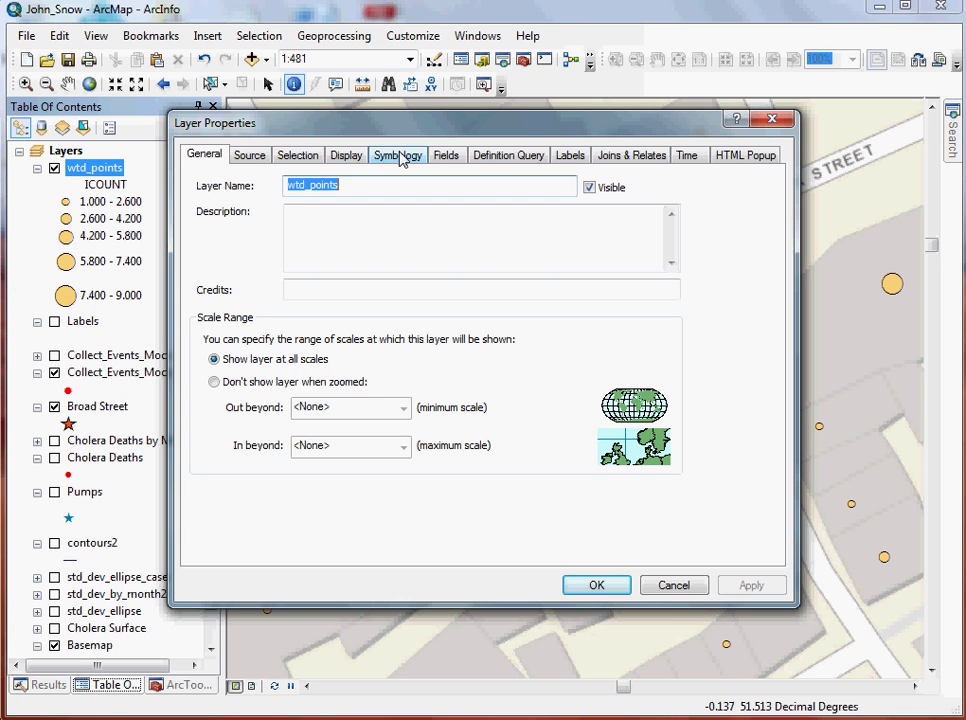
# - Set the wtd_points ICOUNT graduated symbols to 4 classes and apply
pyautogui.click(399, 156)
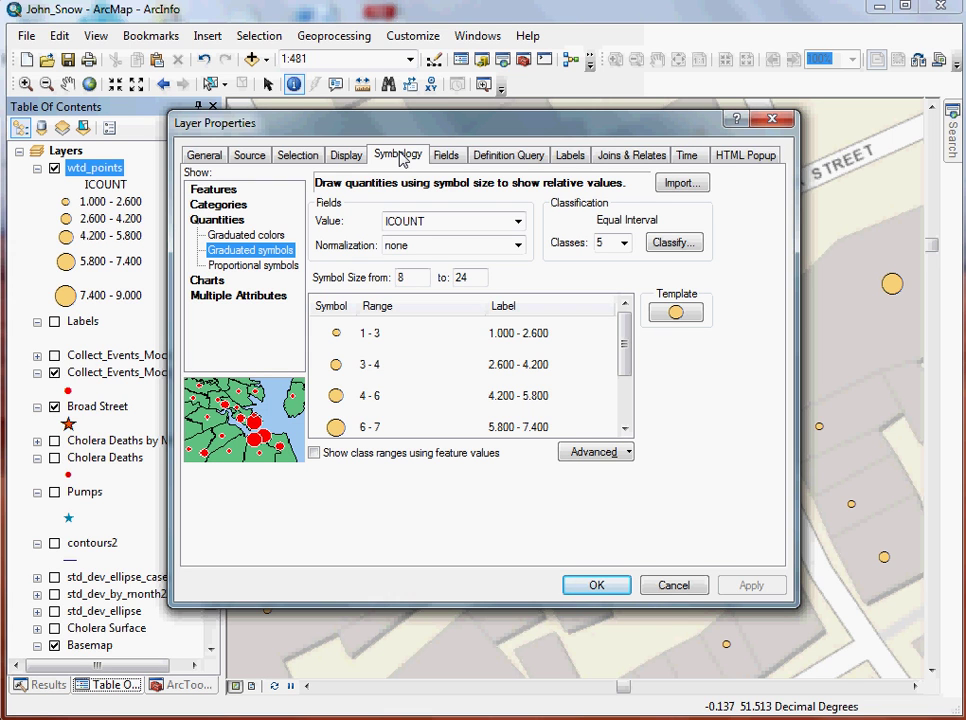
pyautogui.click(624, 243)
pyautogui.click(621, 302)
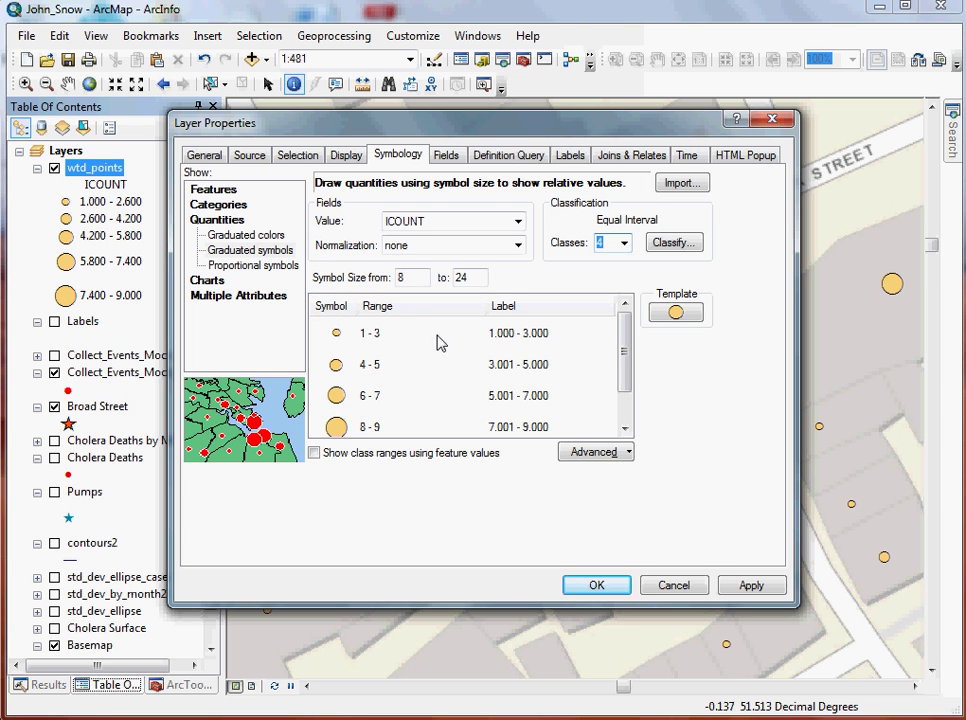
pyautogui.moveTo(624, 352); pyautogui.dragTo(627, 383)
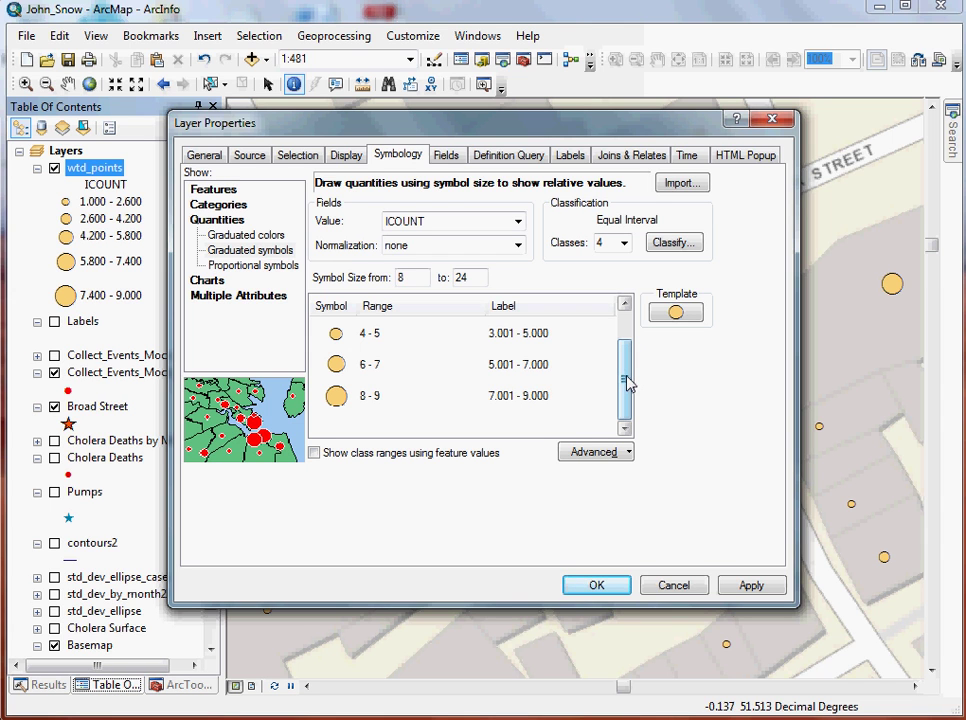
pyautogui.click(596, 585)
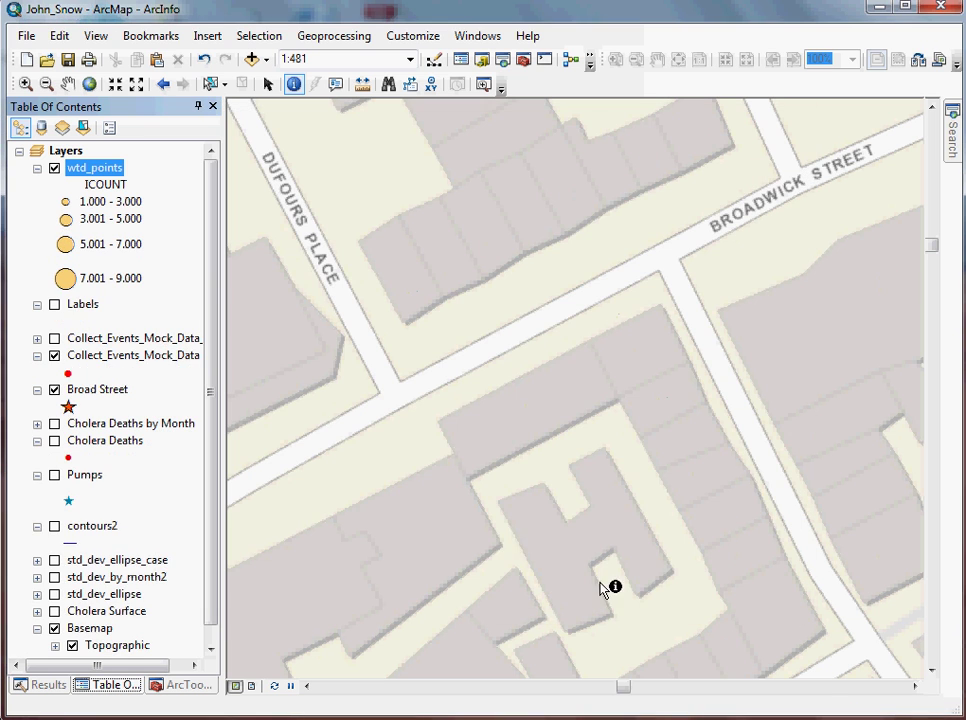
# - Turn on the Labels layer and move it above wtd_points
pyautogui.click(55, 306)
pyautogui.click(82, 308)
pyautogui.moveTo(112, 190); pyautogui.dragTo(104, 158)
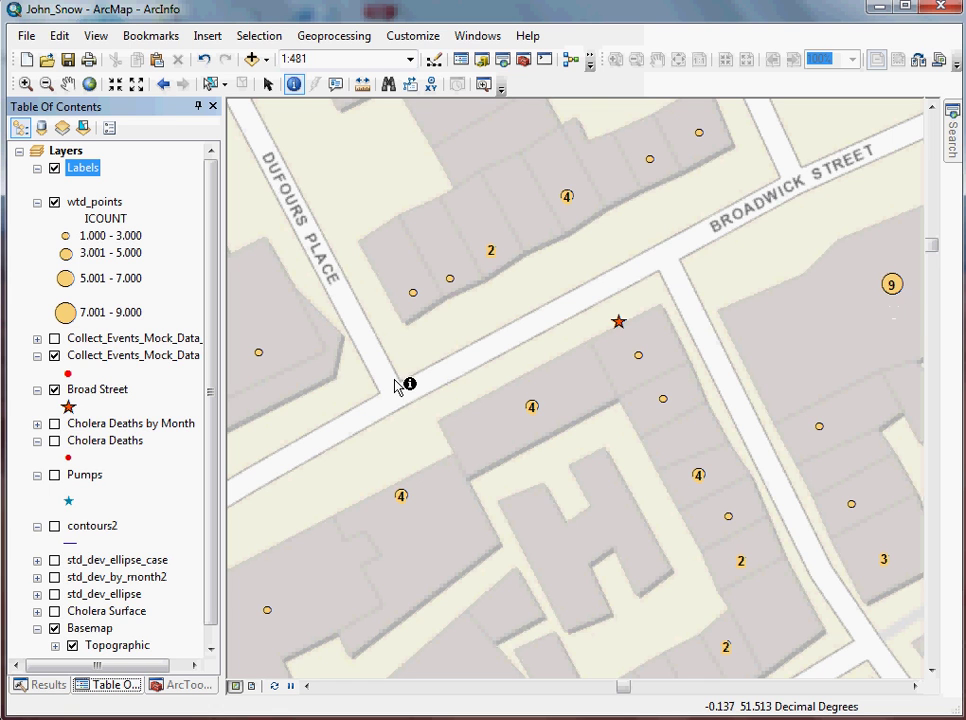
# - Open the wtd_points attribute table, sort ICOUNT descending, and reposition the table window
pyautogui.rightClick(109, 206)
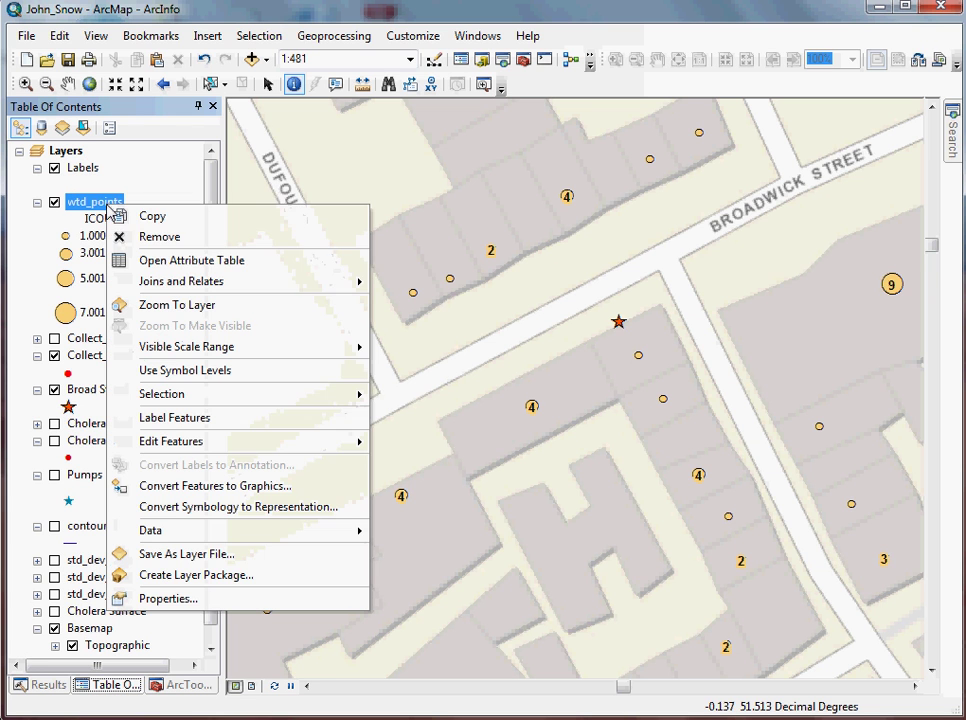
pyautogui.click(150, 262)
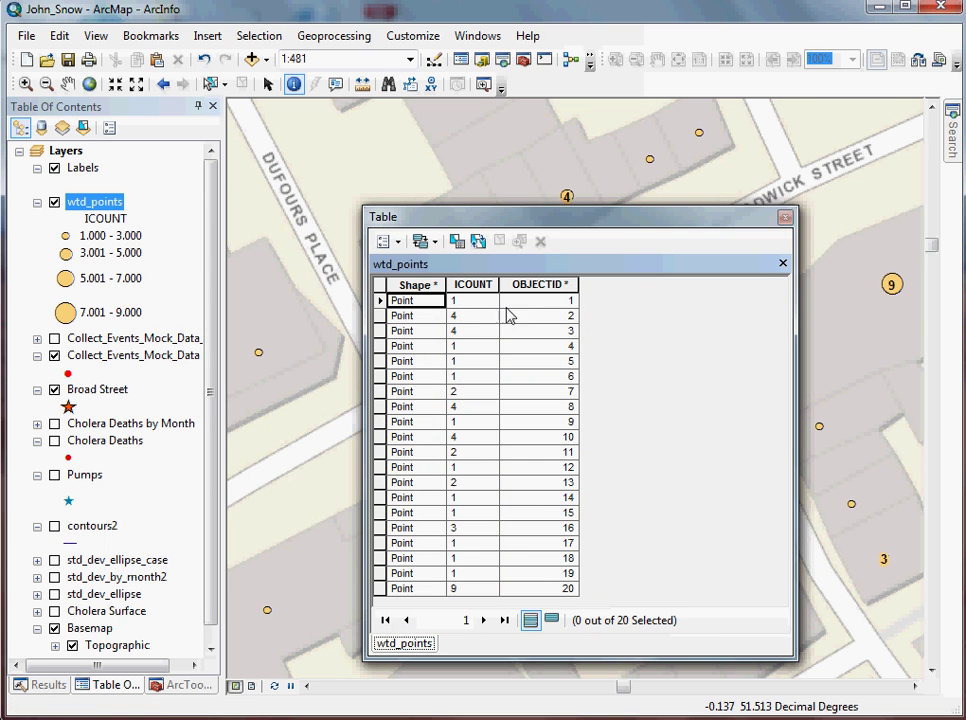
pyautogui.click(466, 283)
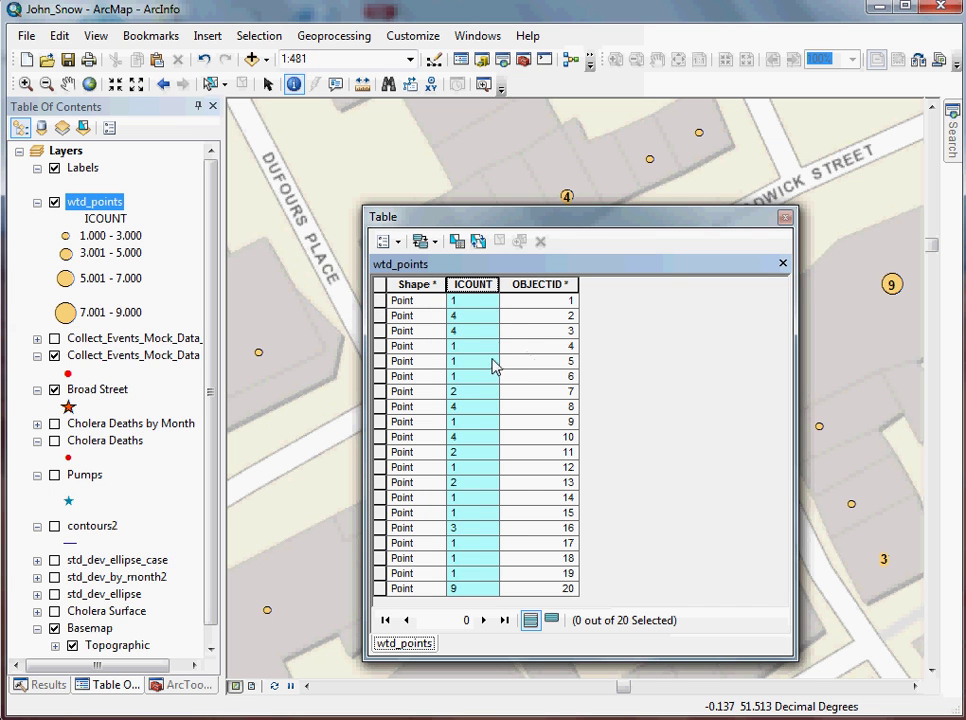
pyautogui.rightClick(479, 287)
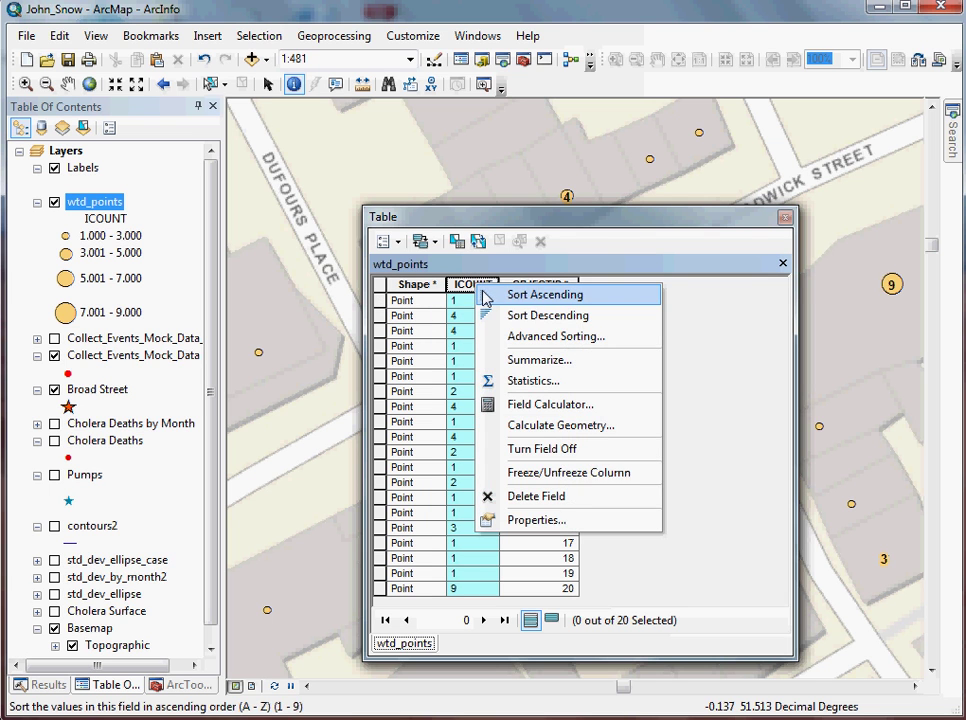
pyautogui.click(484, 297)
pyautogui.rightClick(484, 285)
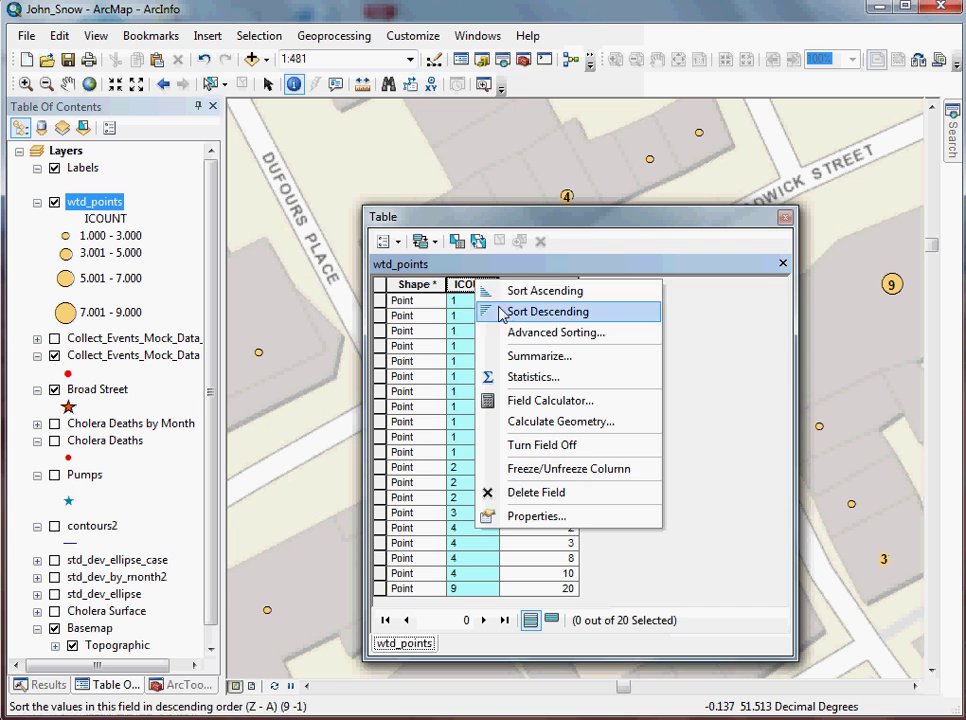
pyautogui.click(503, 314)
pyautogui.click(379, 300)
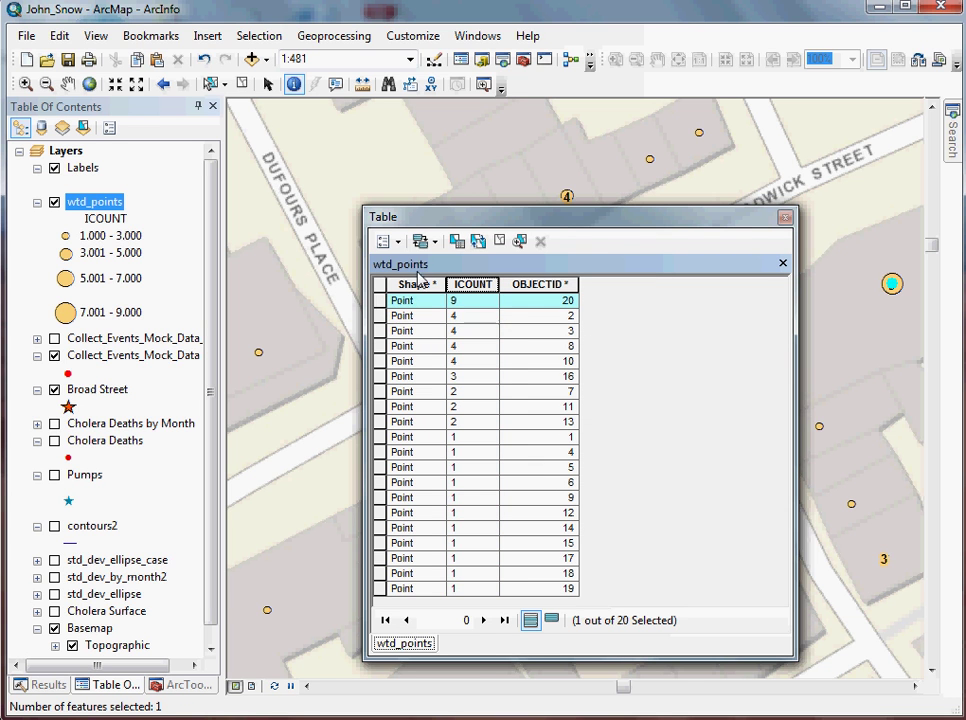
pyautogui.moveTo(456, 226); pyautogui.dragTo(175, 177)
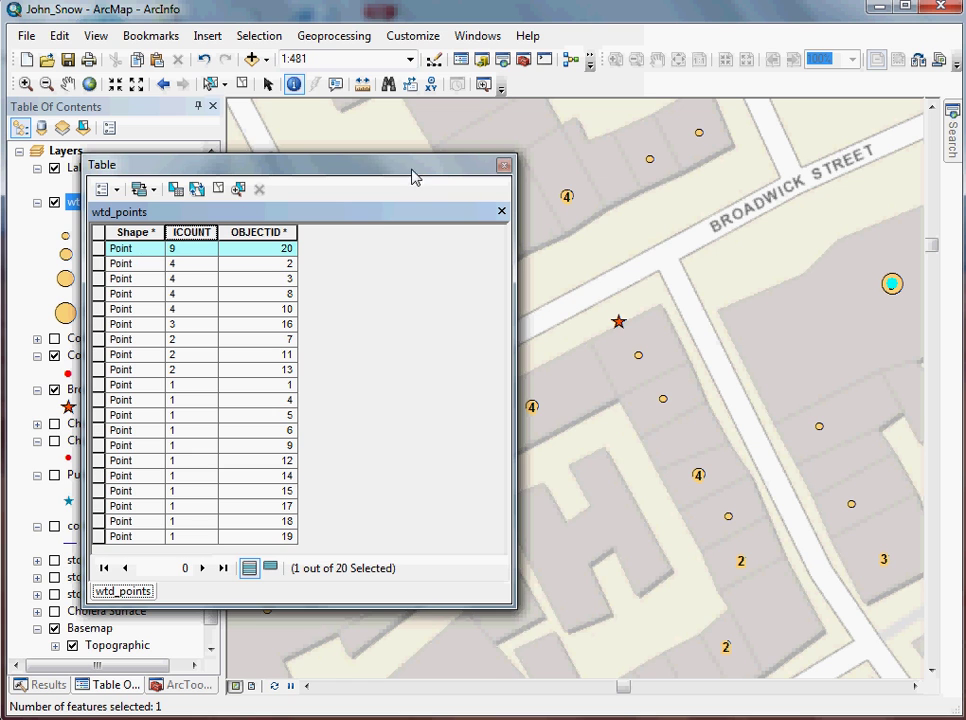
pyautogui.moveTo(418, 173); pyautogui.dragTo(594, 195)
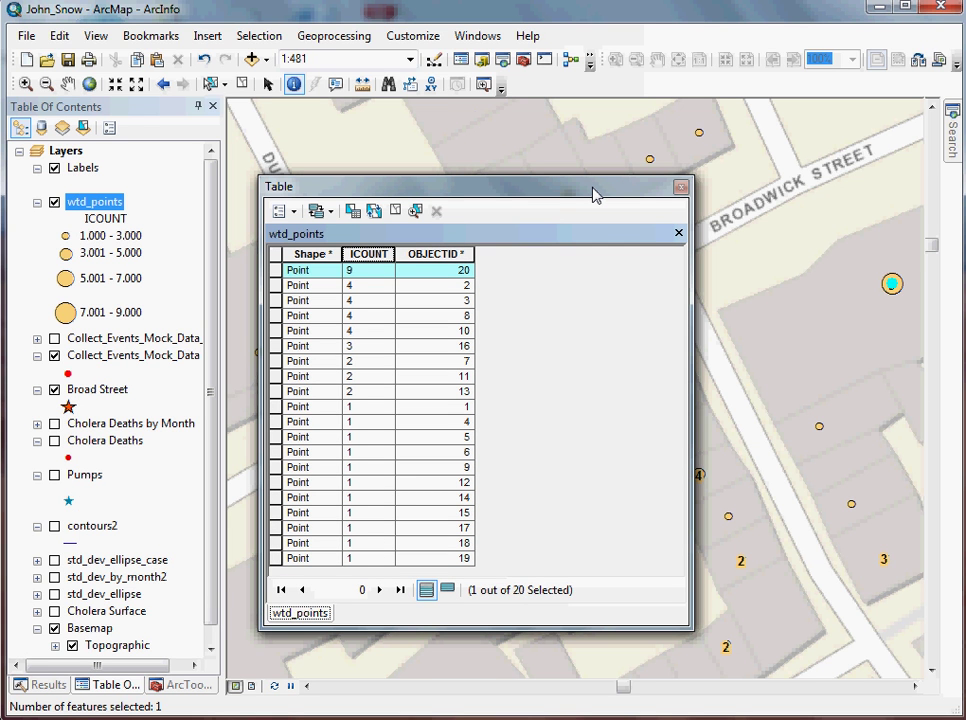